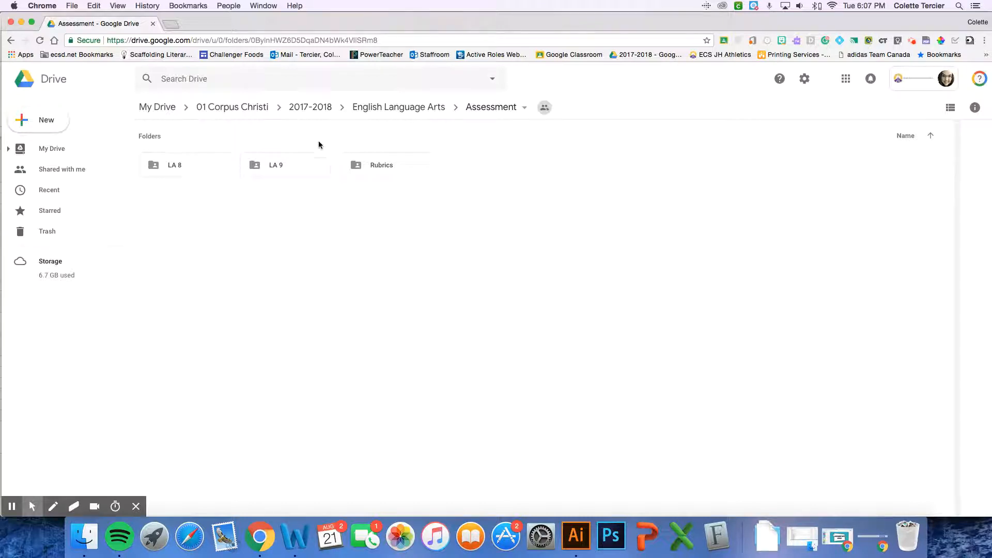
Create a new Google Sheets spreadsheet inside the shared LA 9 assessment folder, using the folder's sharing permissions
{"action": "double_click", "coordinate": [299, 164]}
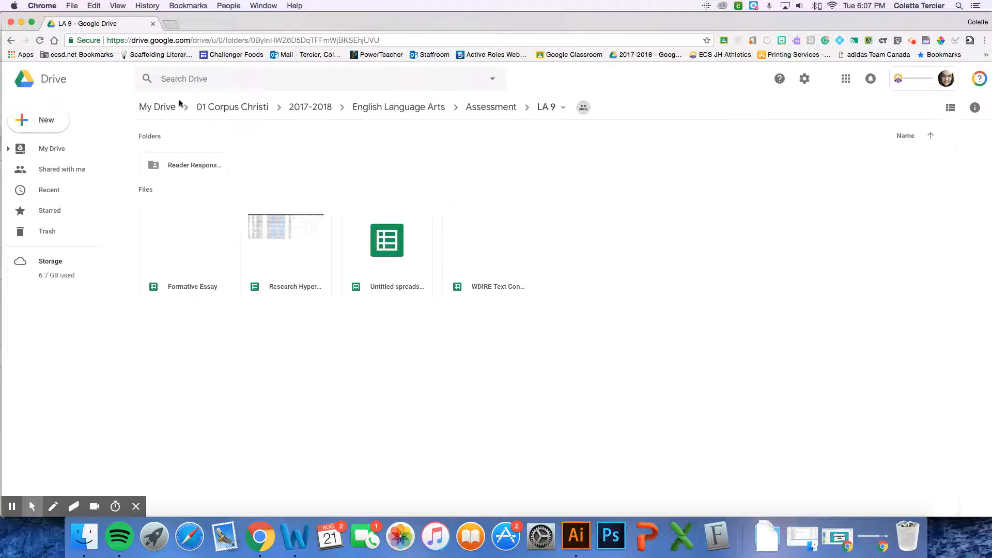
{"action": "right_click", "coordinate": [616, 195]}
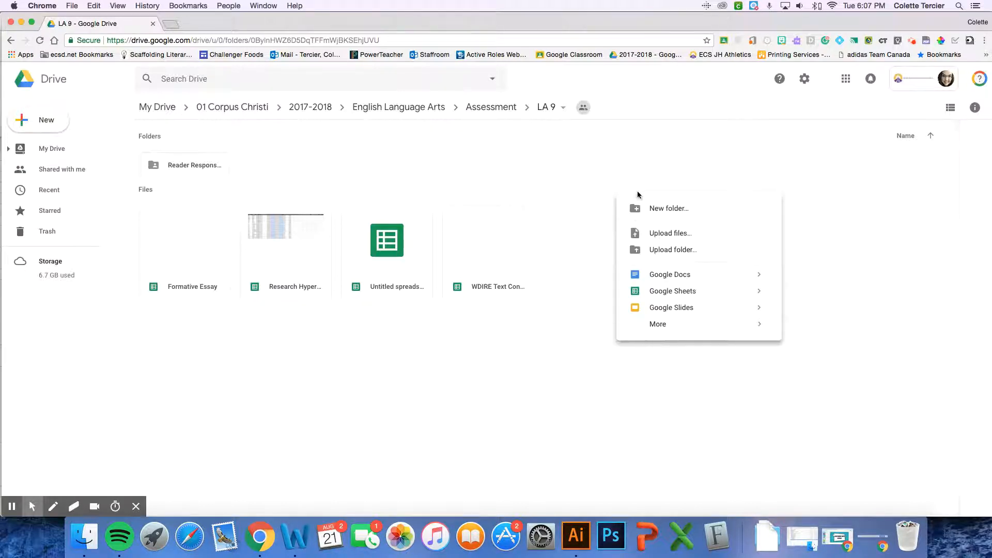
{"action": "left_click", "coordinate": [709, 292]}
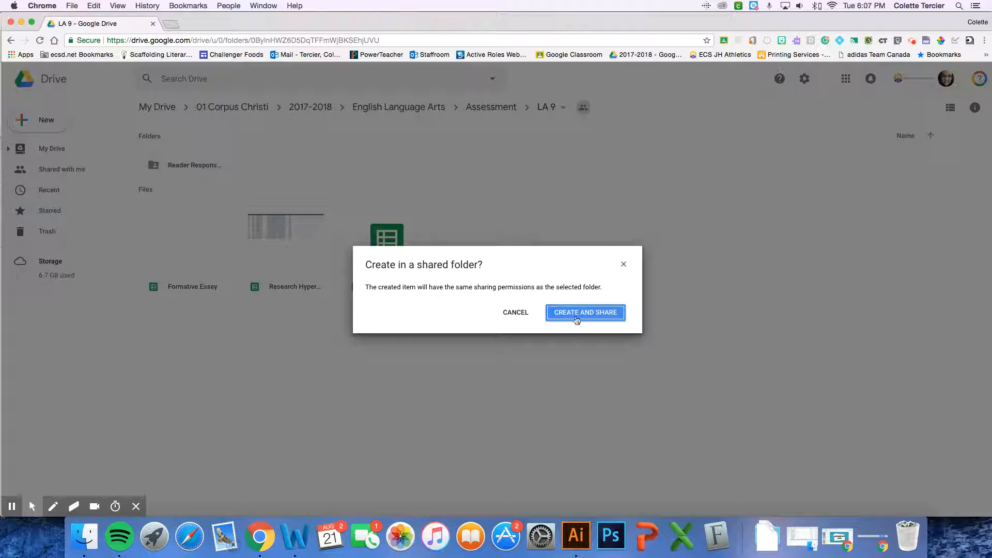
{"action": "left_click", "coordinate": [605, 313]}
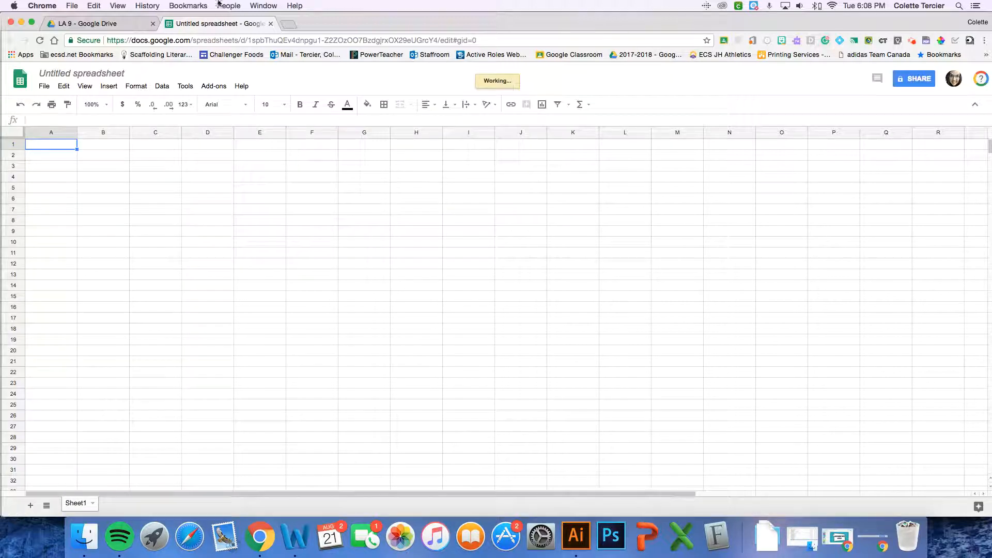
Launch the Doctopus add-on and permanently hide its warning about the third-party application
{"action": "left_click", "coordinate": [213, 87]}
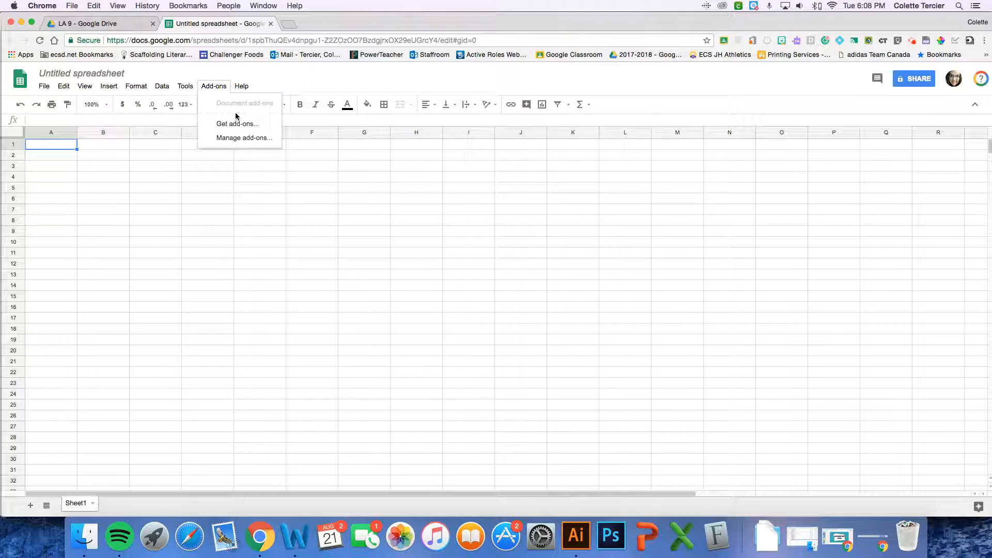
{"action": "mouse_move", "coordinate": [237, 125]}
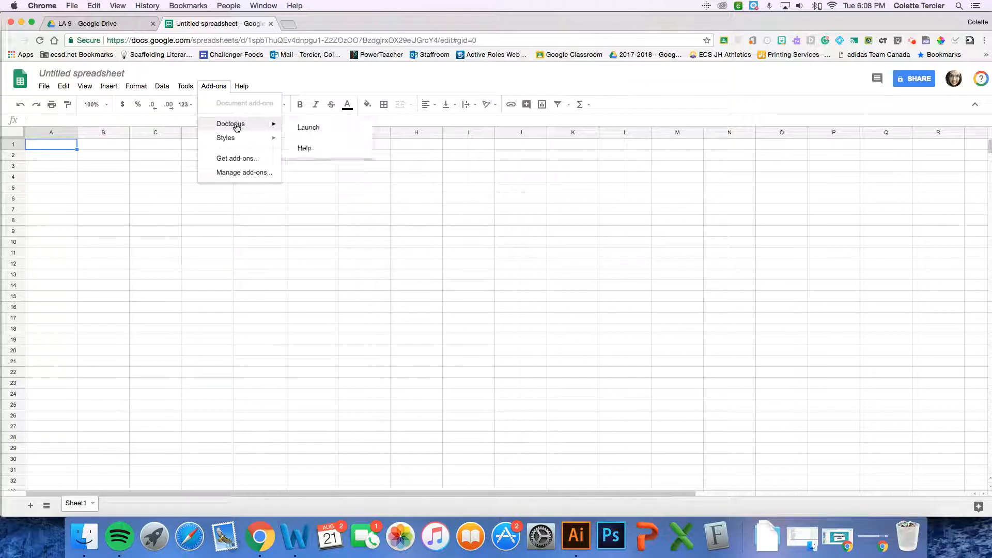
{"action": "left_click", "coordinate": [331, 128]}
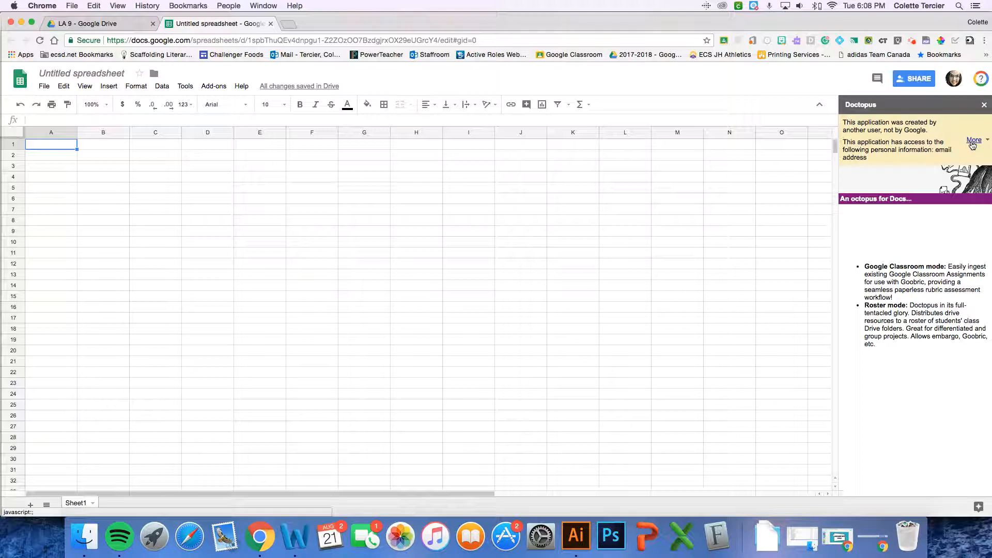
{"action": "left_click", "coordinate": [973, 140]}
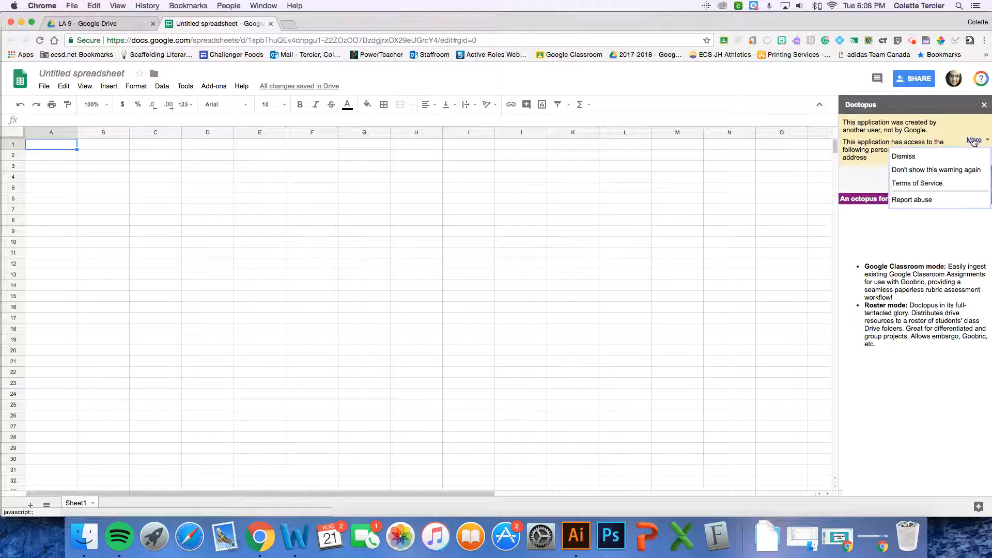
{"action": "left_click", "coordinate": [971, 170]}
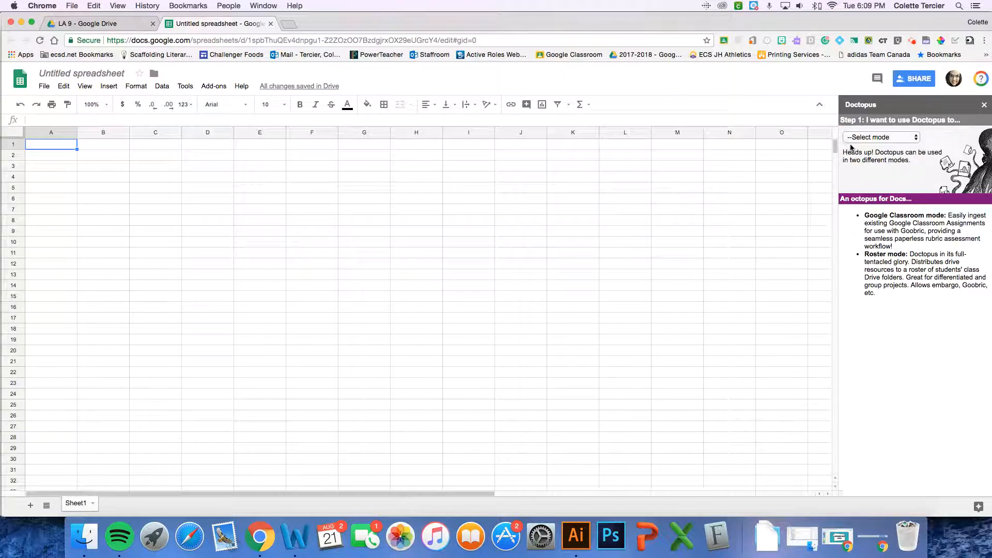
Set Doctopus to ingest a Google Classroom assignment and choose the TEST 2018 class
{"action": "left_click", "coordinate": [915, 139]}
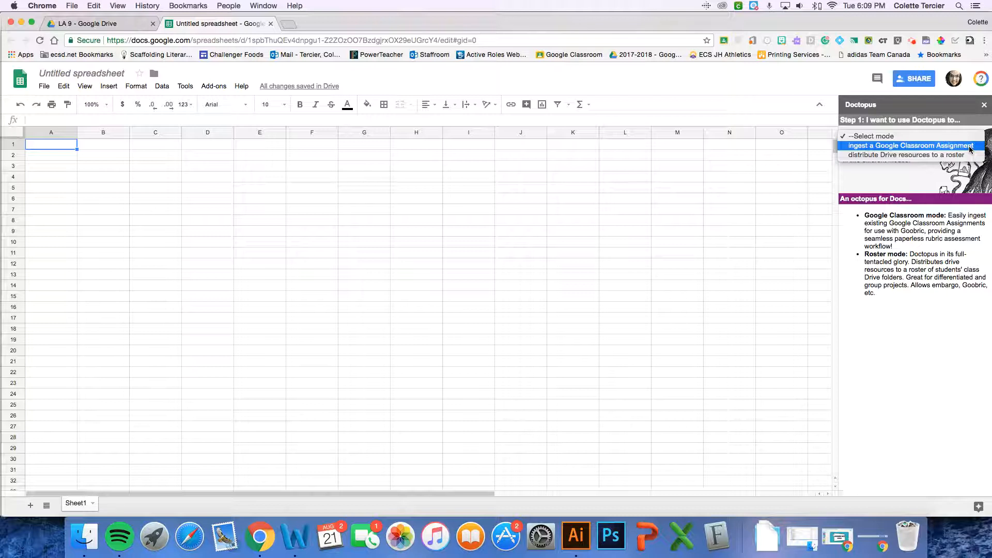
{"action": "left_click", "coordinate": [970, 149]}
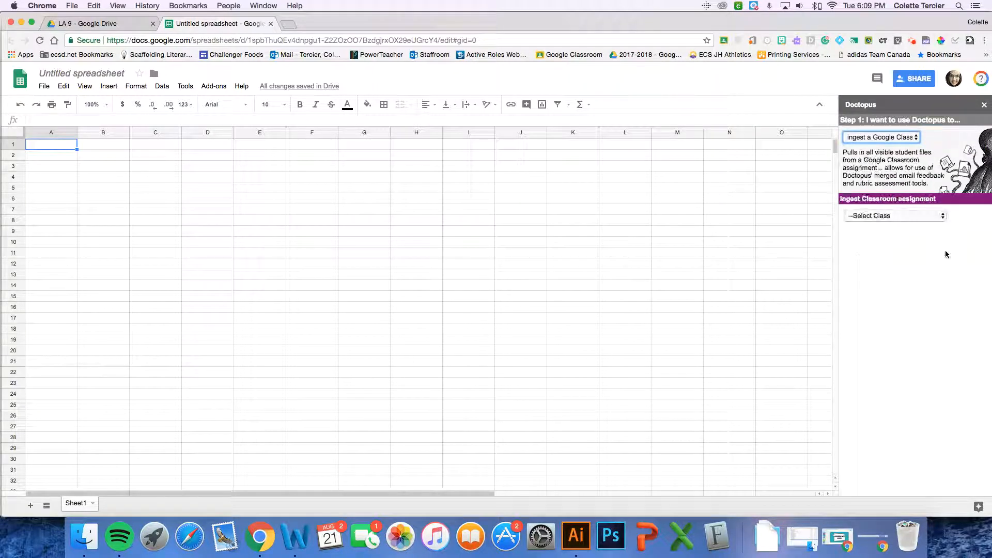
{"action": "left_click", "coordinate": [859, 218]}
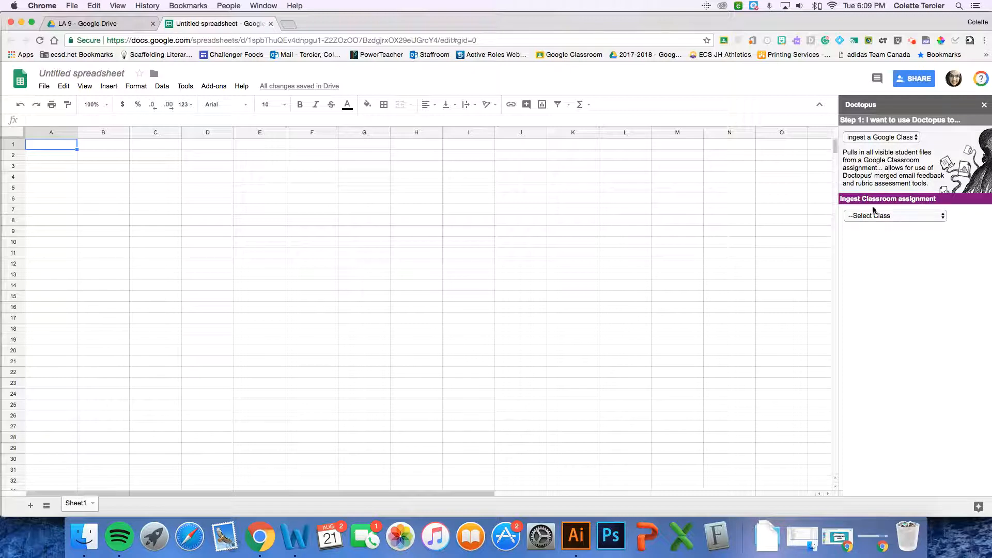
{"action": "left_click", "coordinate": [861, 216]}
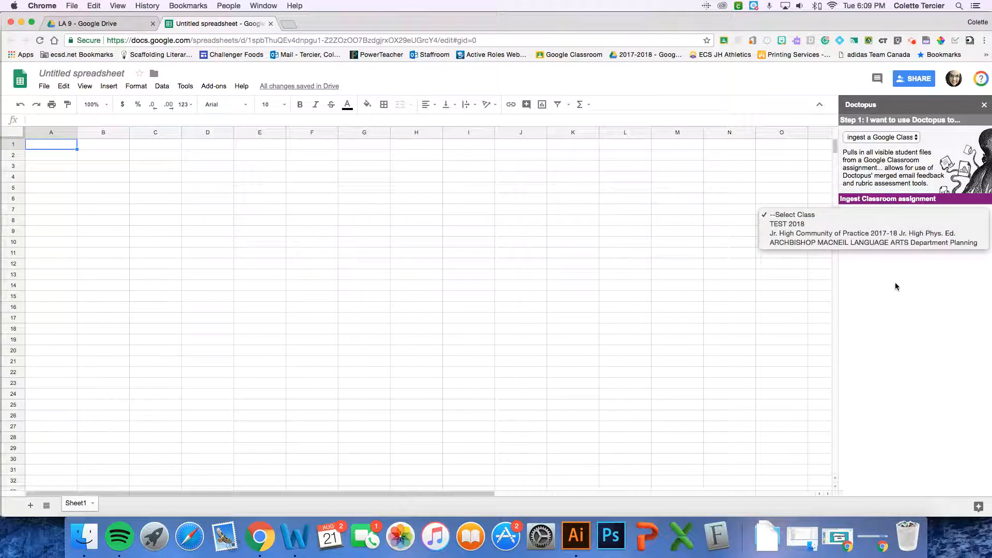
{"action": "left_click", "coordinate": [785, 225]}
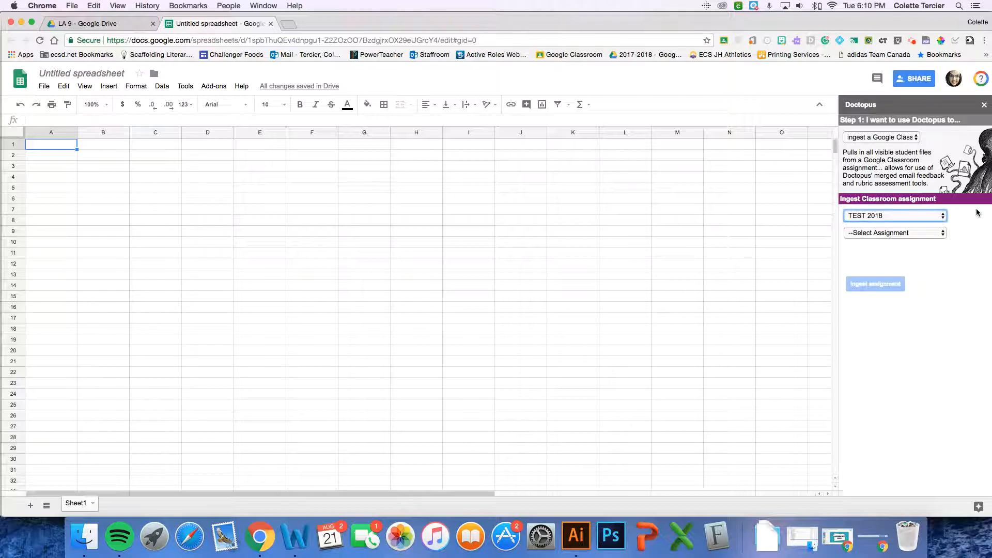
Choose the assignment "#002 - Reader Response to Text" and ingest it into the spreadsheet
{"action": "left_click", "coordinate": [915, 234]}
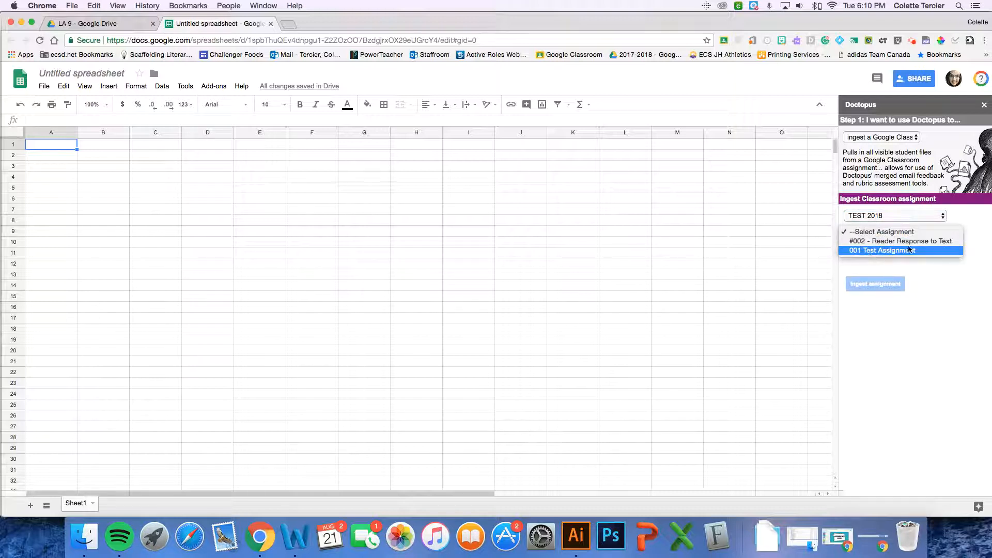
{"action": "left_click", "coordinate": [936, 245]}
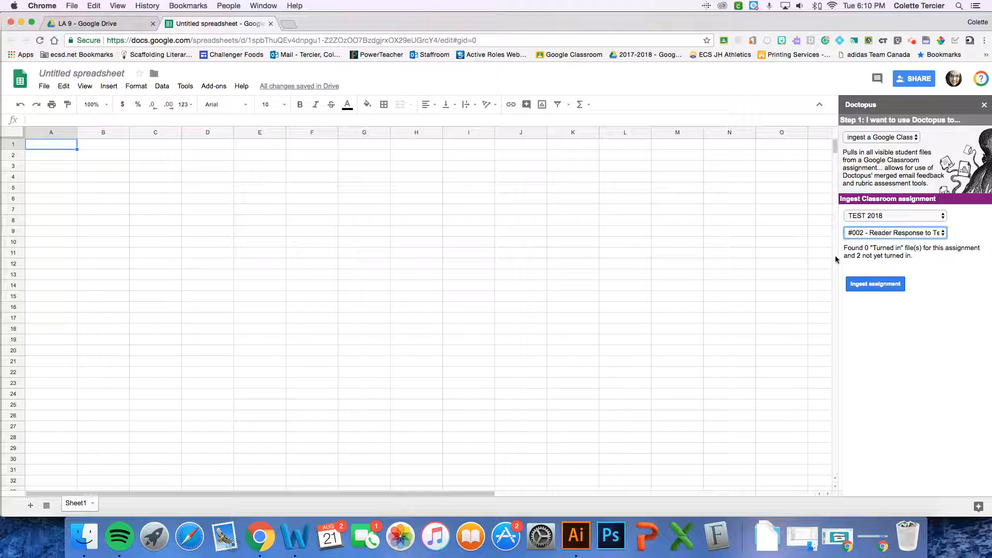
{"action": "left_click_drag", "start_coordinate": [845, 247], "coordinate": [929, 257]}
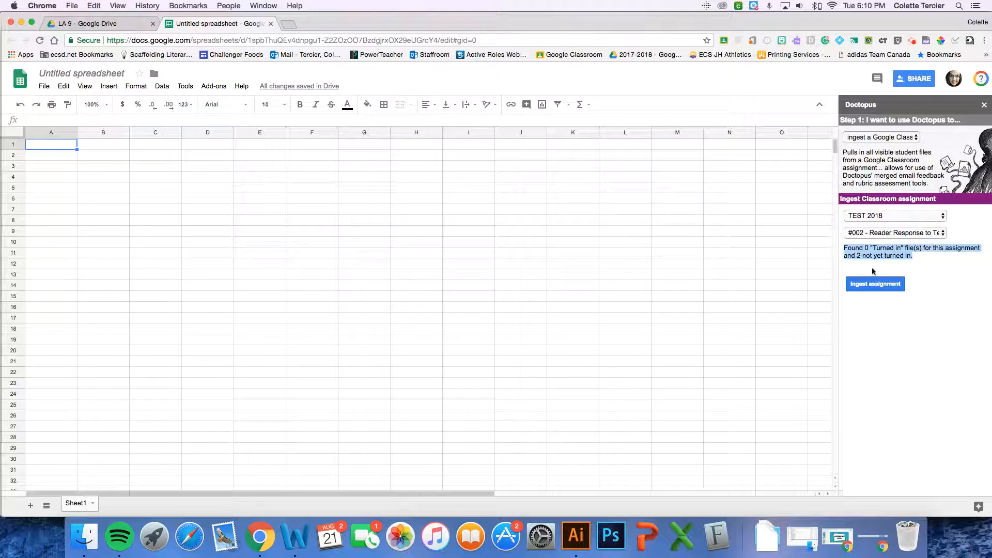
{"action": "left_click", "coordinate": [924, 259]}
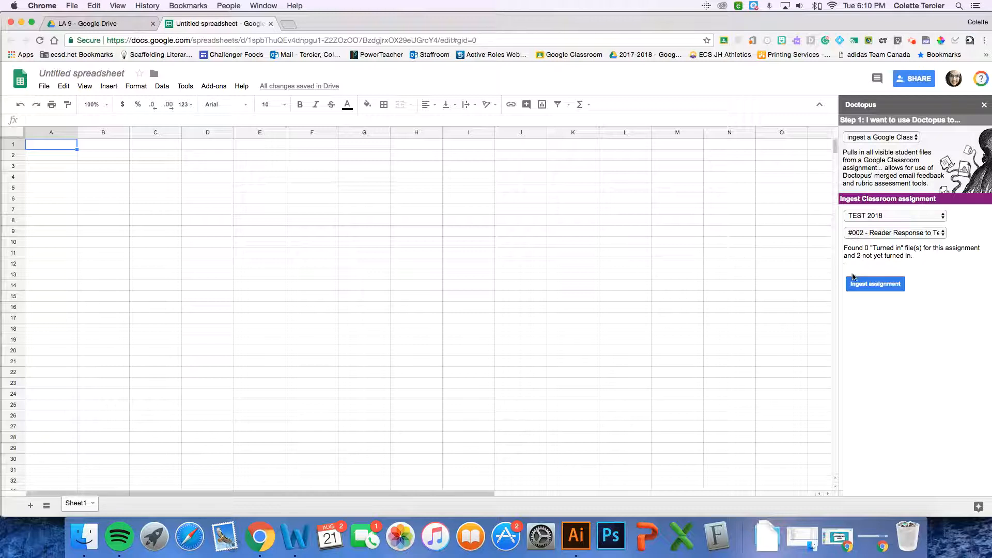
{"action": "left_click", "coordinate": [878, 286]}
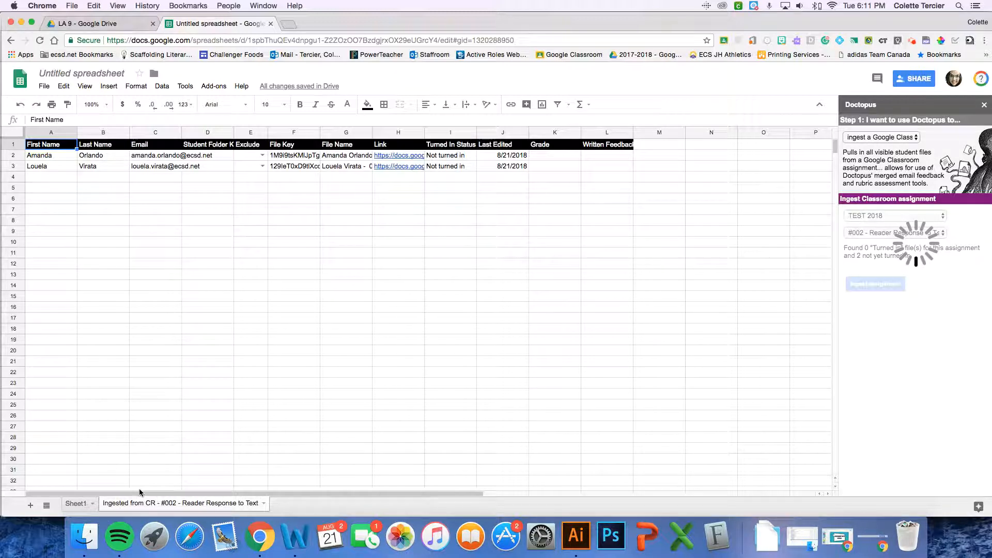
Show the sheet ingested from Classroom and permanently hide the warning in Doctopus Assignment Tools
{"action": "scroll", "coordinate": [219, 505], "scroll_direction": "left", "scroll_amount": 5}
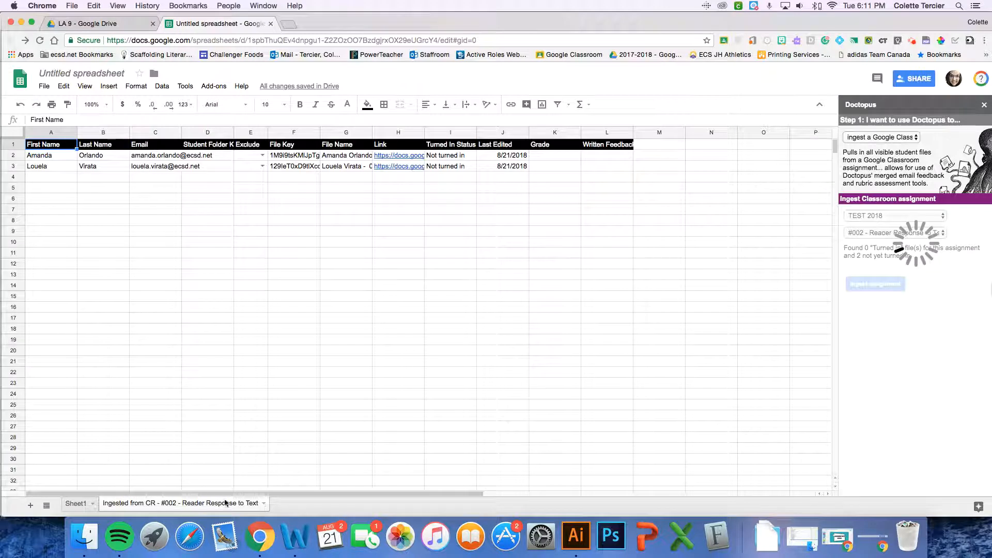
{"action": "left_click", "coordinate": [77, 503]}
{"action": "left_click", "coordinate": [127, 504]}
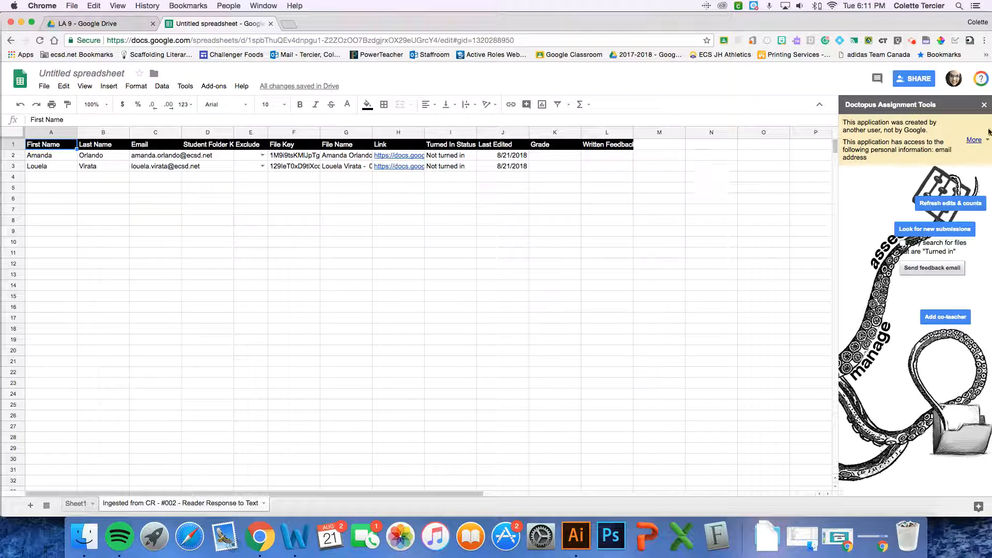
{"action": "left_click", "coordinate": [974, 140]}
{"action": "left_click", "coordinate": [974, 171]}
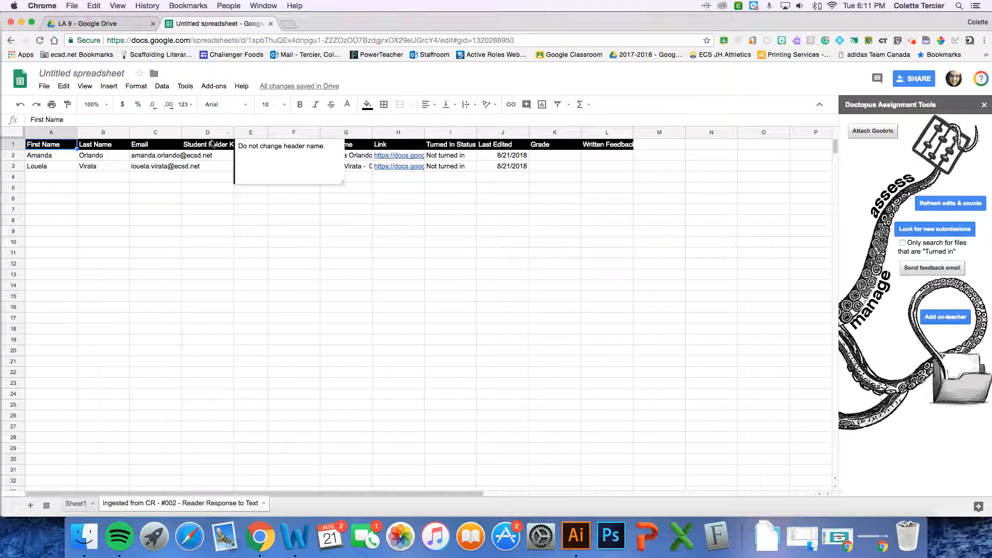
Examine the column headers of the ingested assignment sheet, from the student folder key through Written Feedback
{"action": "left_click", "coordinate": [491, 344]}
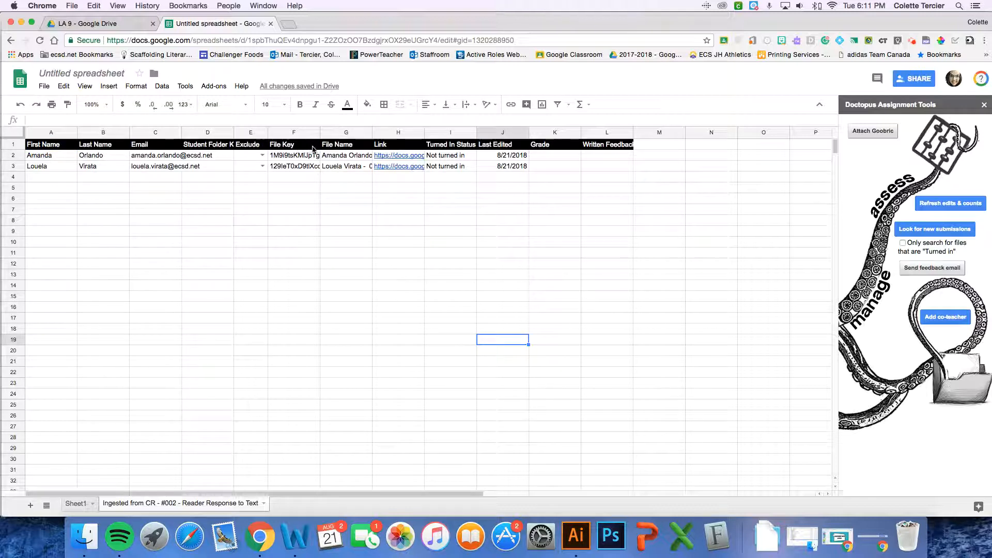
{"action": "mouse_move", "coordinate": [395, 150]}
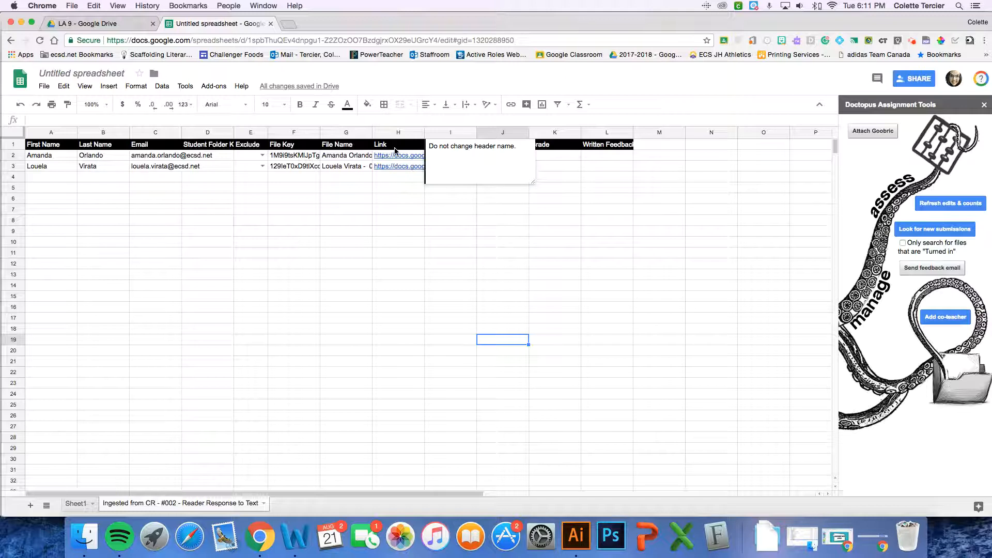
{"action": "left_click", "coordinate": [417, 254]}
{"action": "left_click", "coordinate": [607, 155]}
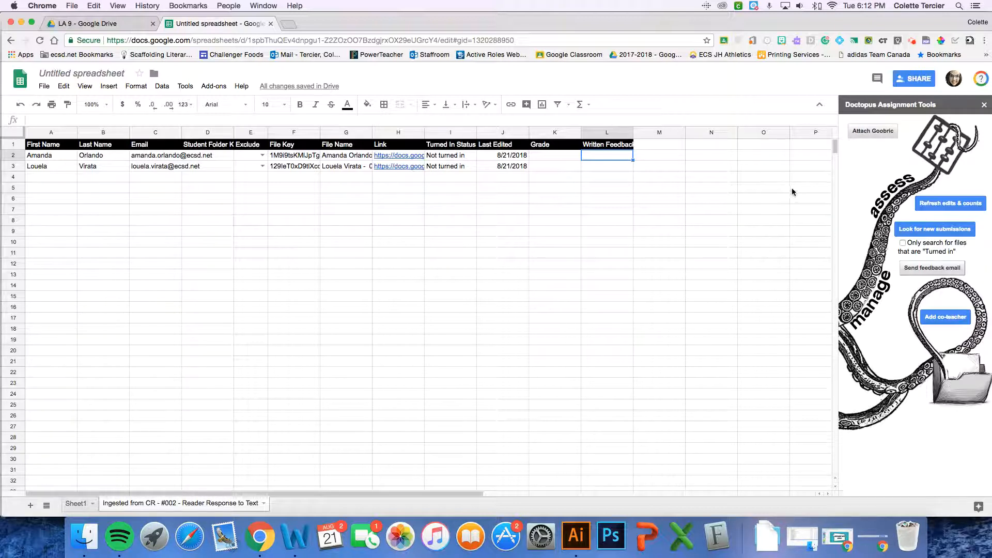
Attach the Writing Rubric as the Goobric with student viewing, self/peer assessment and email notification enabled, and permanently hide the third-party application warning
{"action": "left_click", "coordinate": [865, 133]}
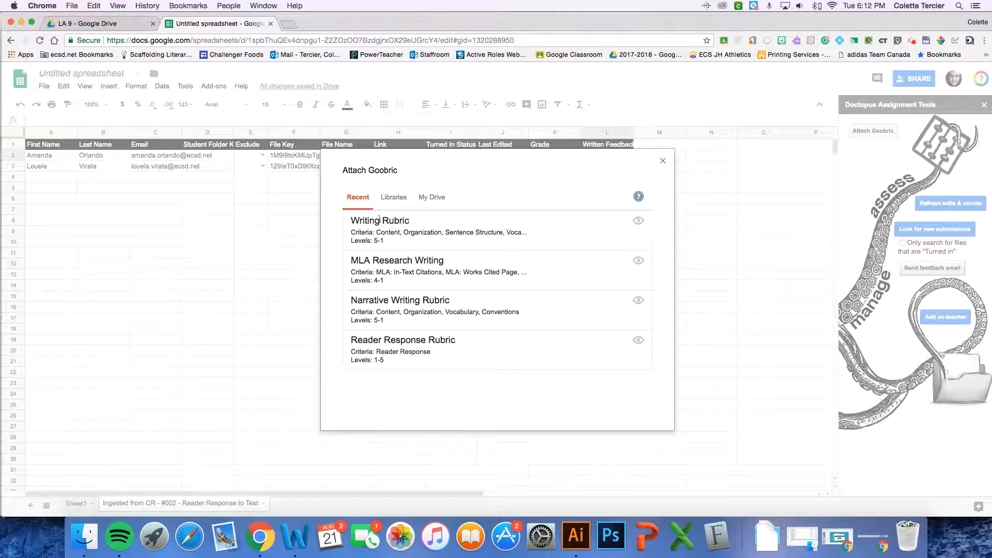
{"action": "left_click", "coordinate": [461, 225]}
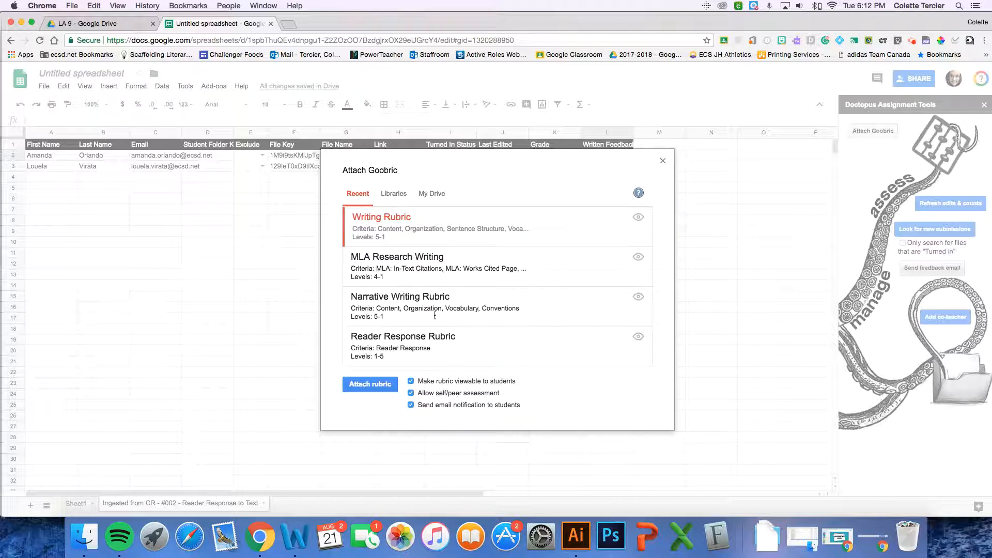
{"action": "left_click", "coordinate": [382, 384]}
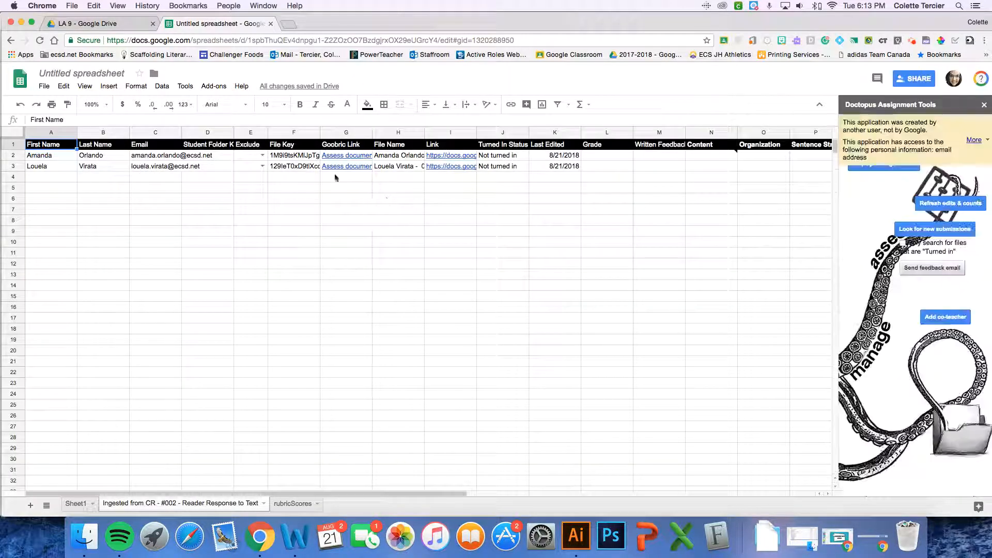
{"action": "left_click", "coordinate": [974, 140]}
{"action": "left_click", "coordinate": [967, 169]}
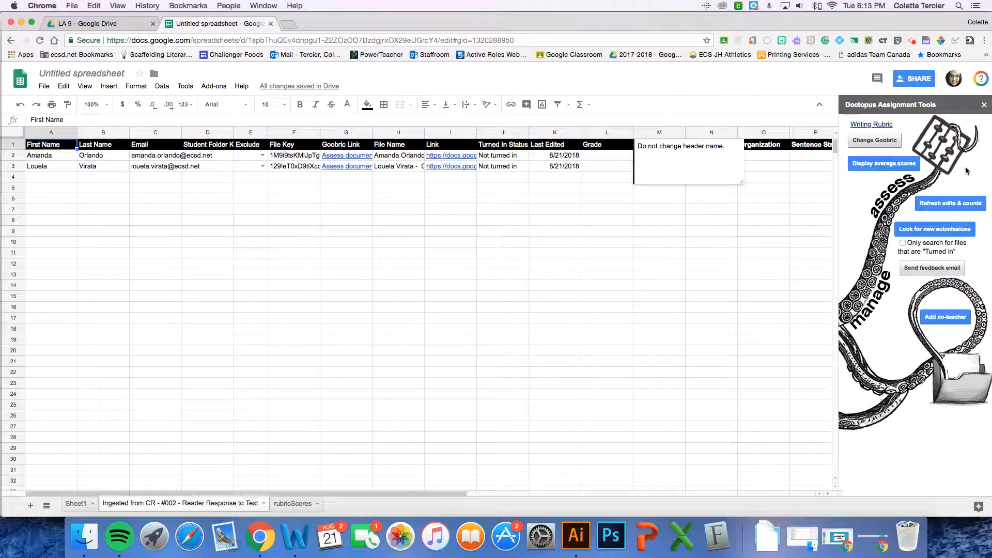
Examine the Goobric Link and rubric criteria columns in the ingested sheet, and open the rubricScores sheet
{"action": "left_click", "coordinate": [620, 209]}
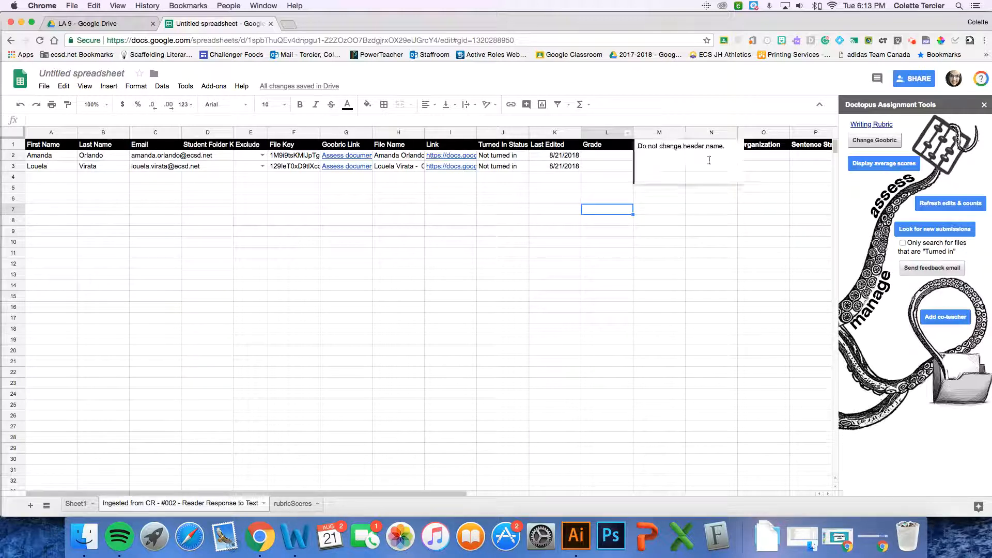
{"action": "left_click_drag", "start_coordinate": [357, 494], "coordinate": [395, 491]}
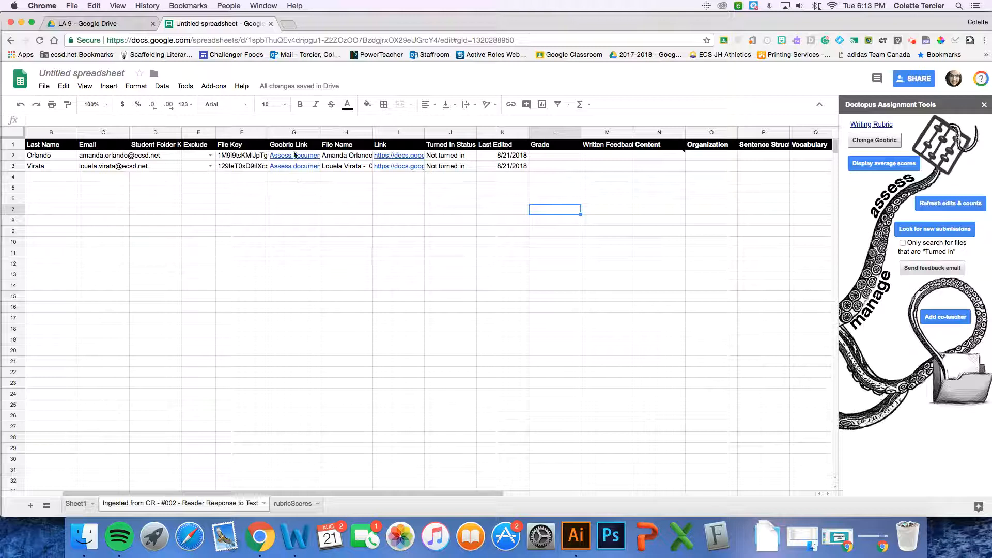
{"action": "mouse_move", "coordinate": [294, 157]}
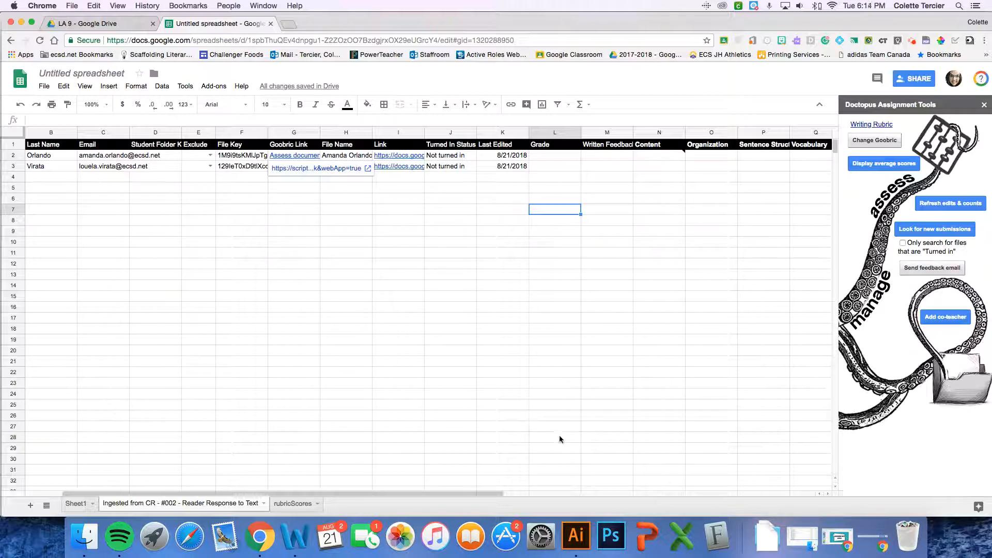
{"action": "left_click_drag", "start_coordinate": [489, 494], "coordinate": [573, 487]}
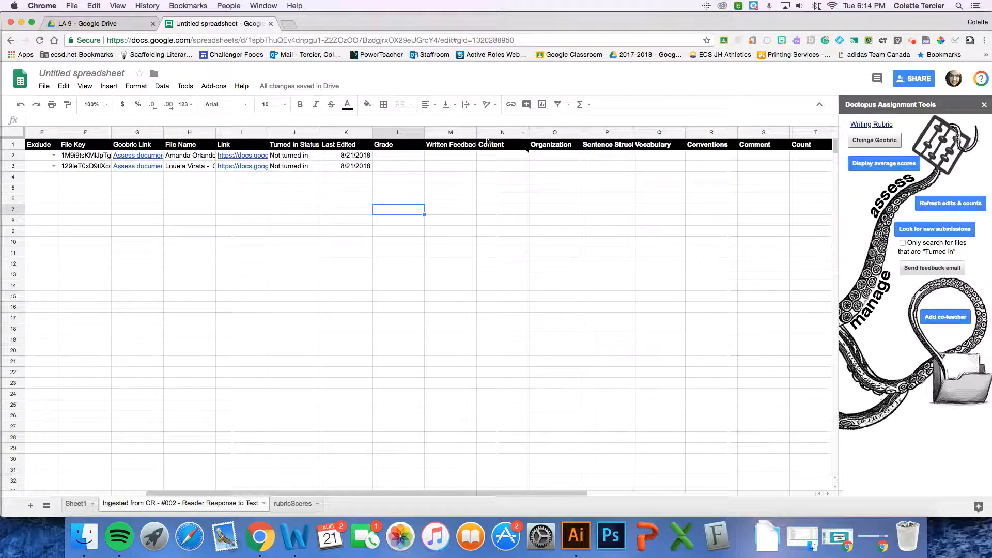
{"action": "mouse_move", "coordinate": [525, 159]}
{"action": "scroll", "coordinate": [274, 499], "scroll_direction": "left", "scroll_amount": 5}
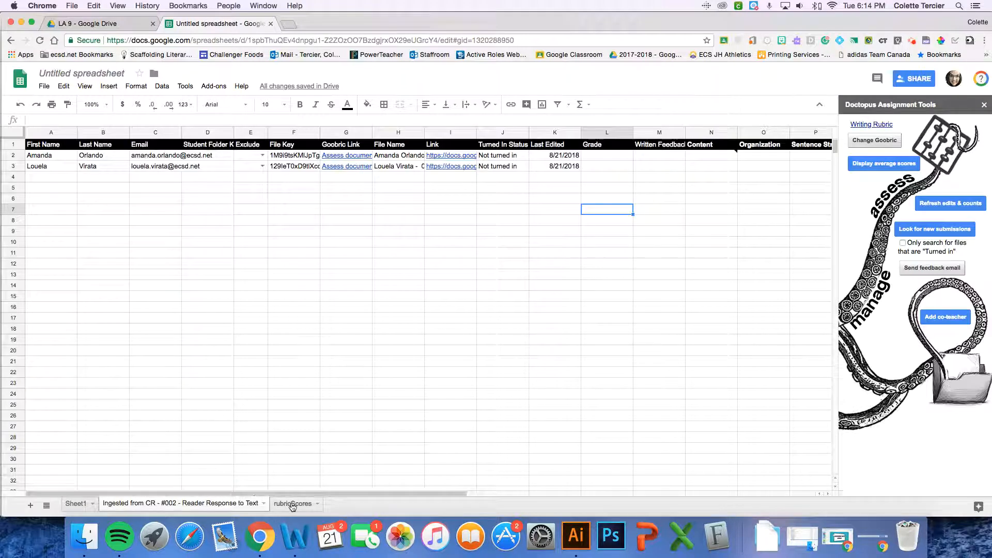
{"action": "left_click", "coordinate": [293, 504]}
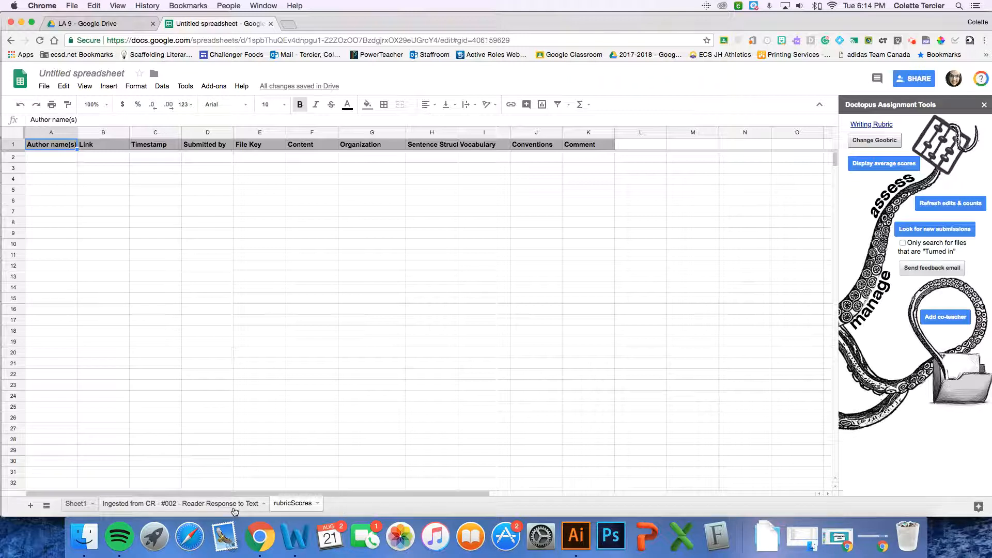
Return to the sheet ingested from Classroom and rename the untitled spreadsheet as "#002 RR SCORE SHEET"
{"action": "left_click", "coordinate": [235, 504]}
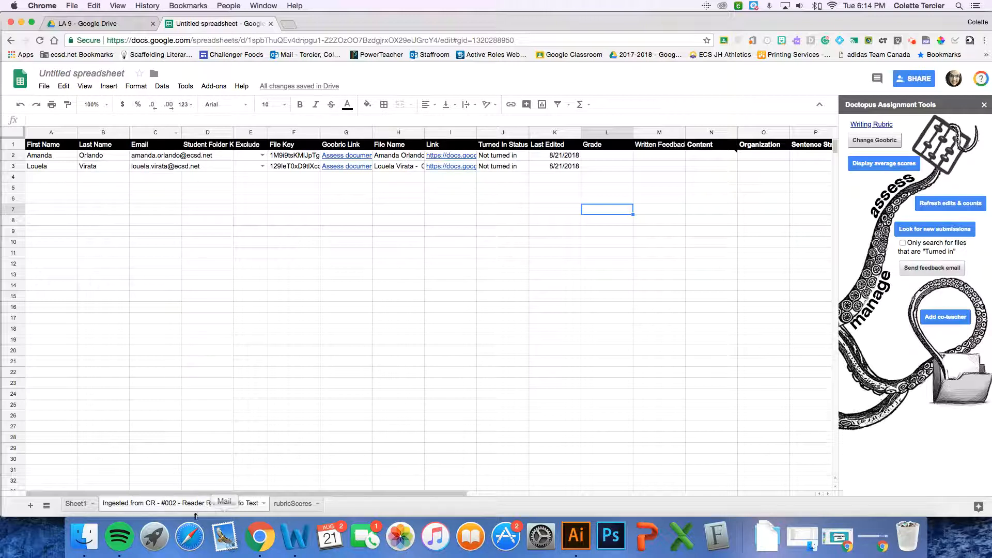
{"action": "left_click", "coordinate": [46, 70]}
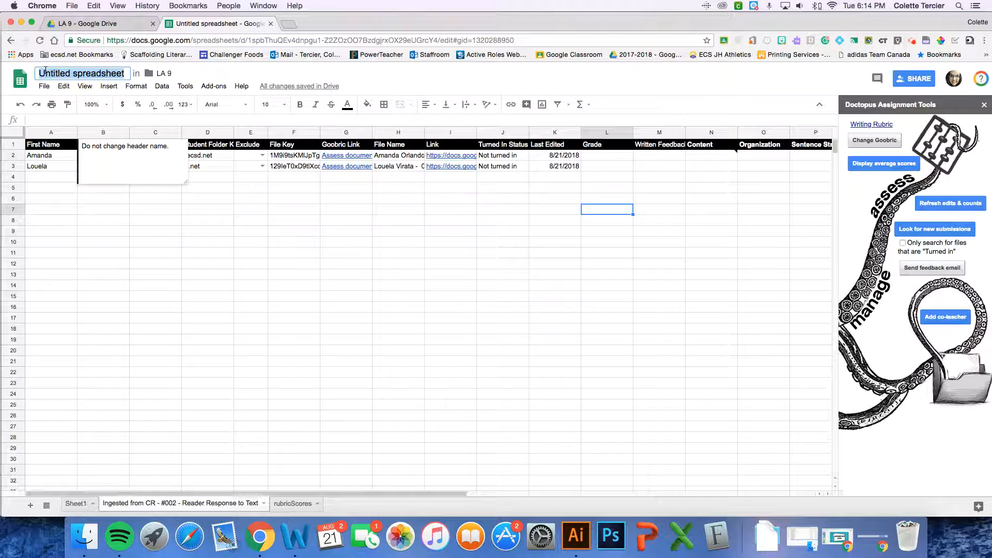
{"action": "type", "text": "#002"}
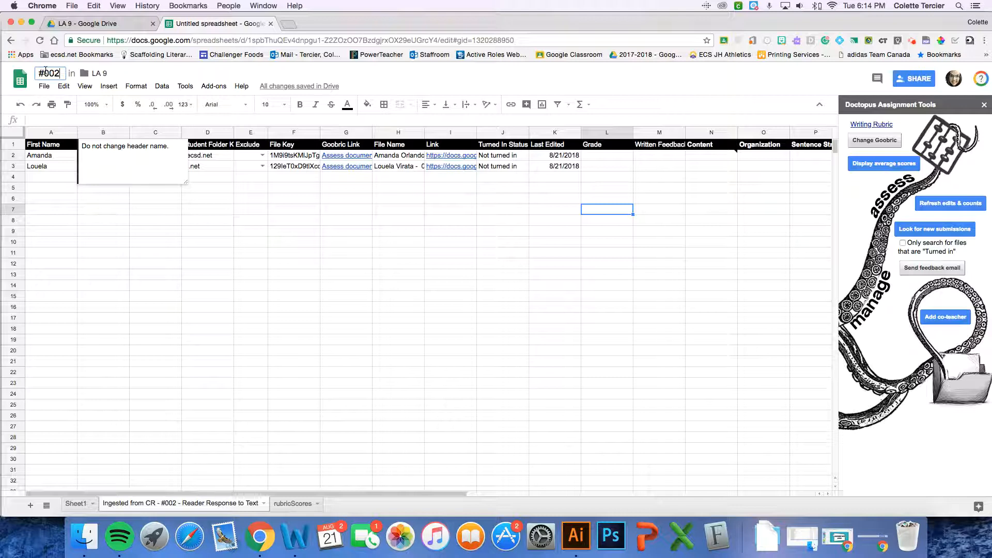
{"action": "type", "text": " RR SCORE SHEET"}
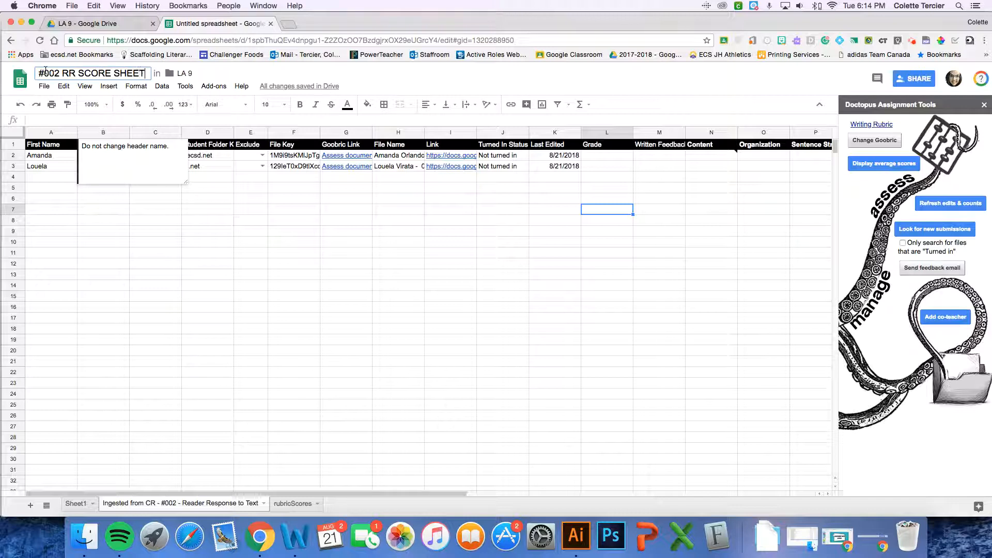
{"action": "left_click", "coordinate": [162, 223]}
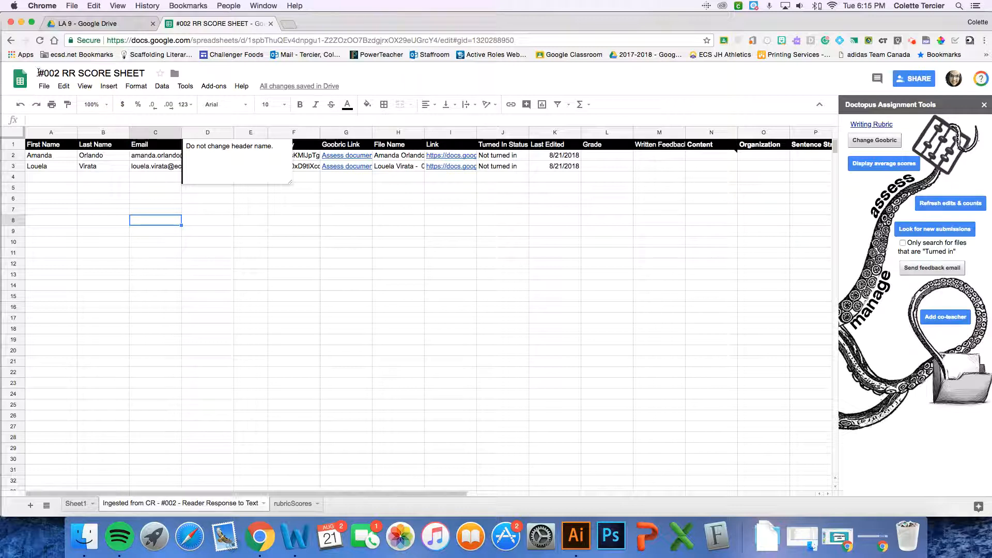
{"action": "left_click", "coordinate": [262, 231]}
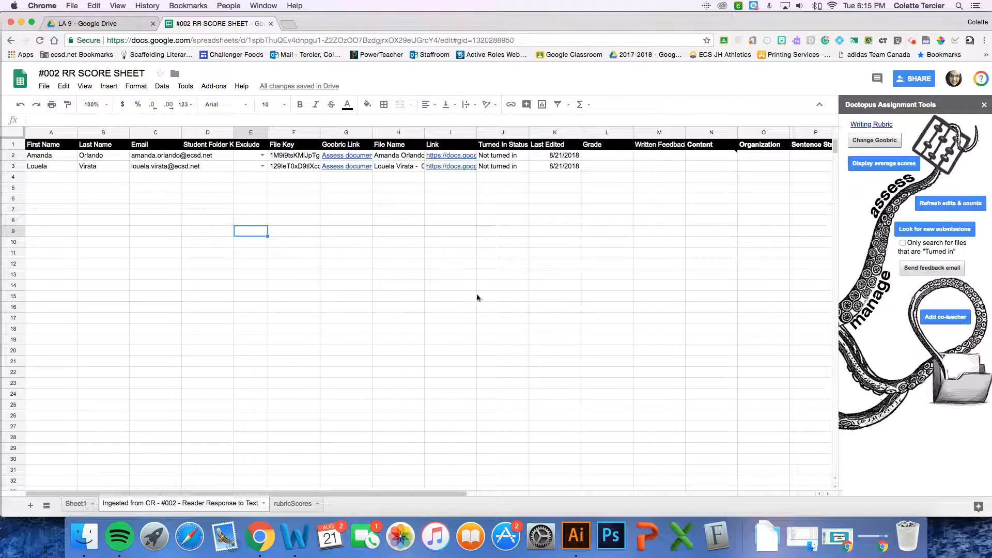
{"action": "left_click", "coordinate": [914, 45]}
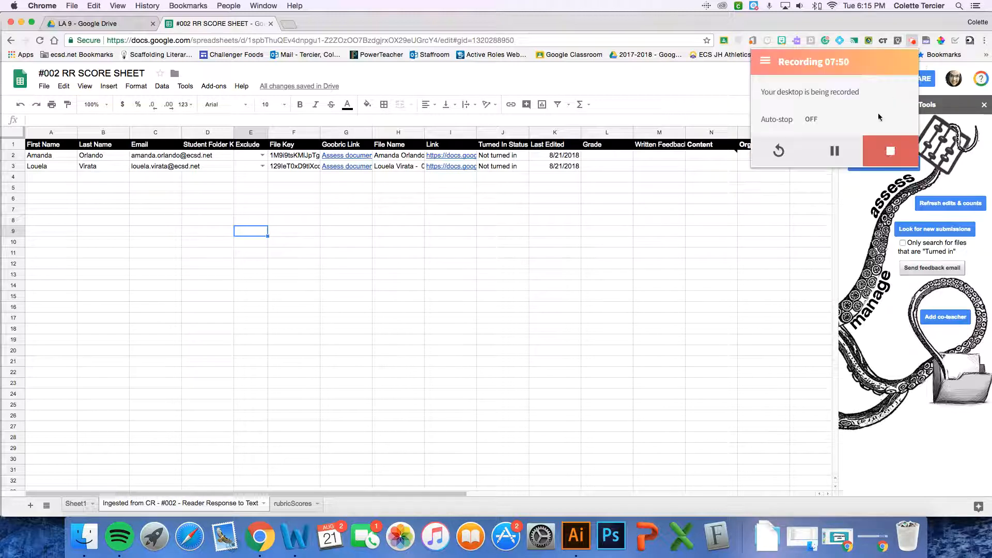